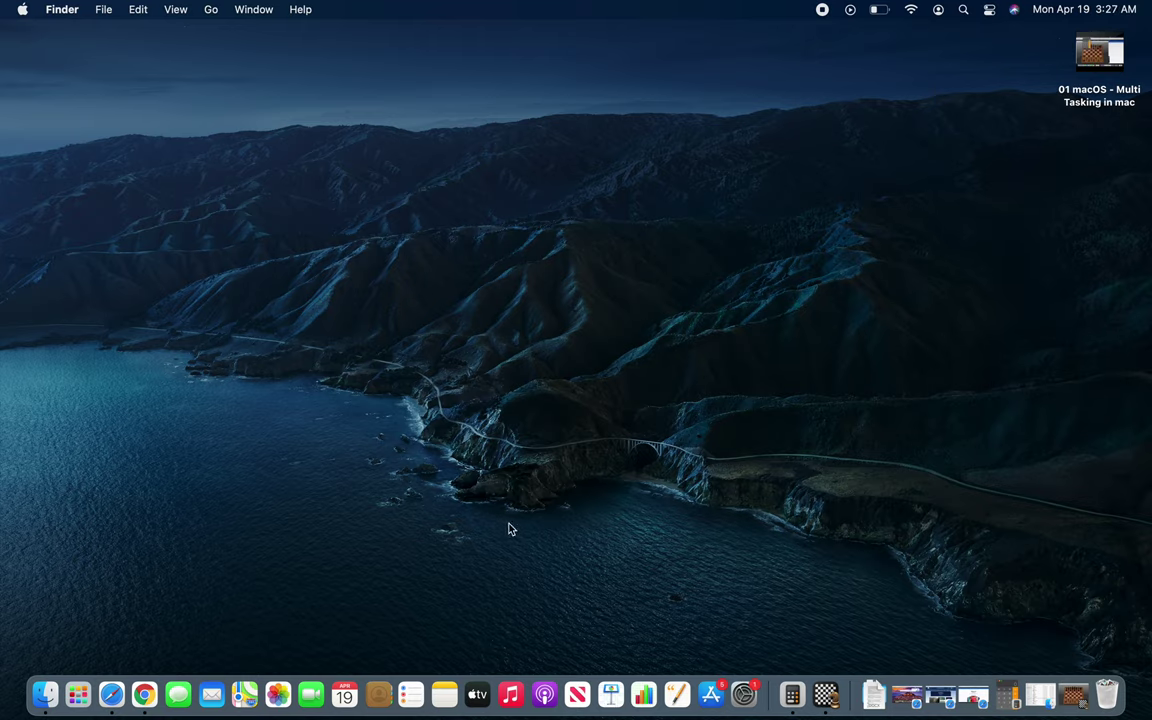
- Restore the minimized Bing Safari window from the Dock, make it full screen, and open Mission Control
{"action": "left_click", "coordinate": [905, 694]}
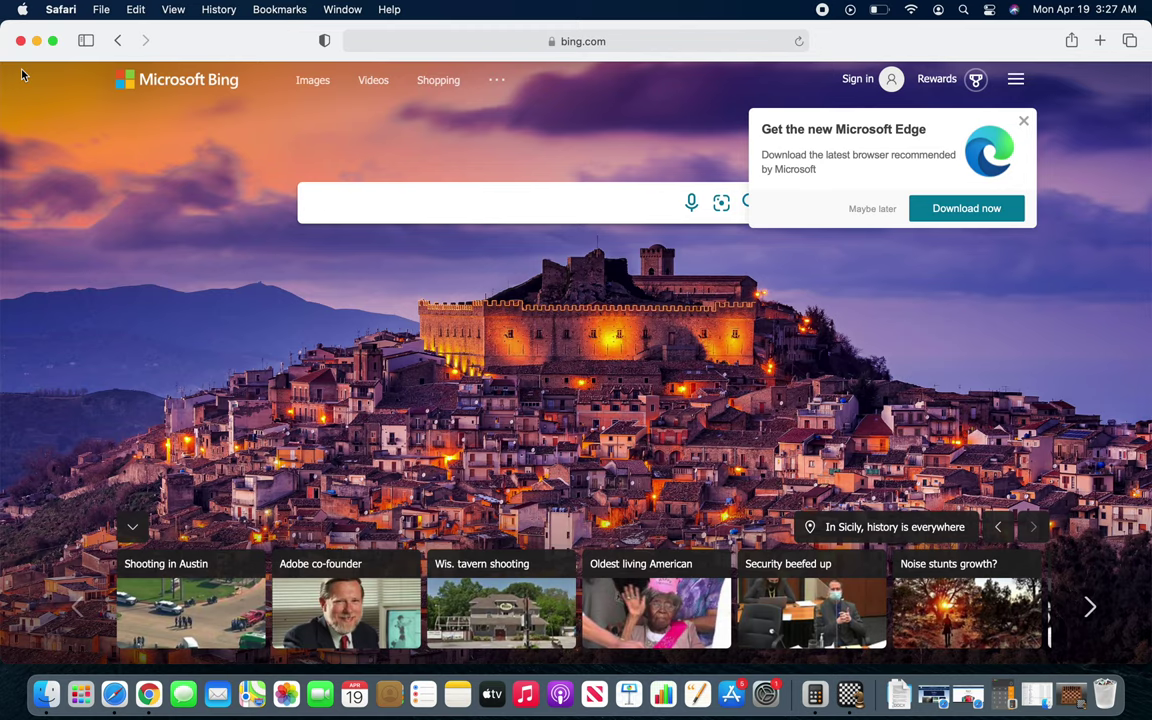
{"action": "left_click", "coordinate": [53, 41]}
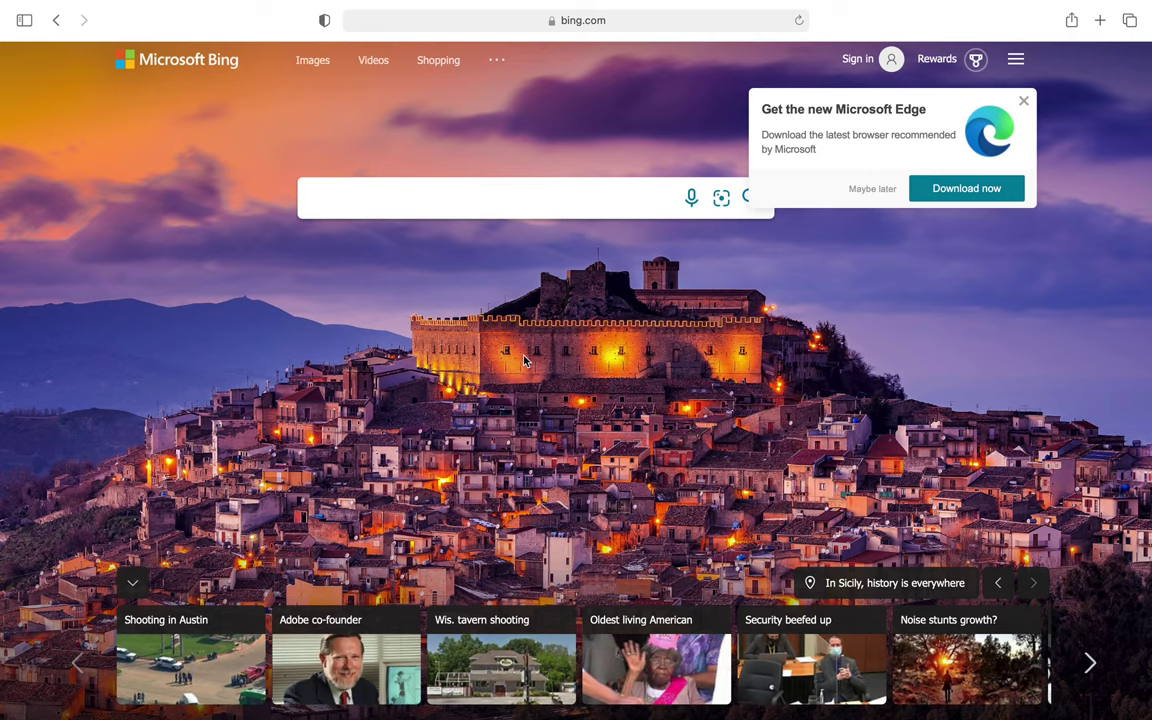
{"action": "key", "text": "ctrl+Up"}
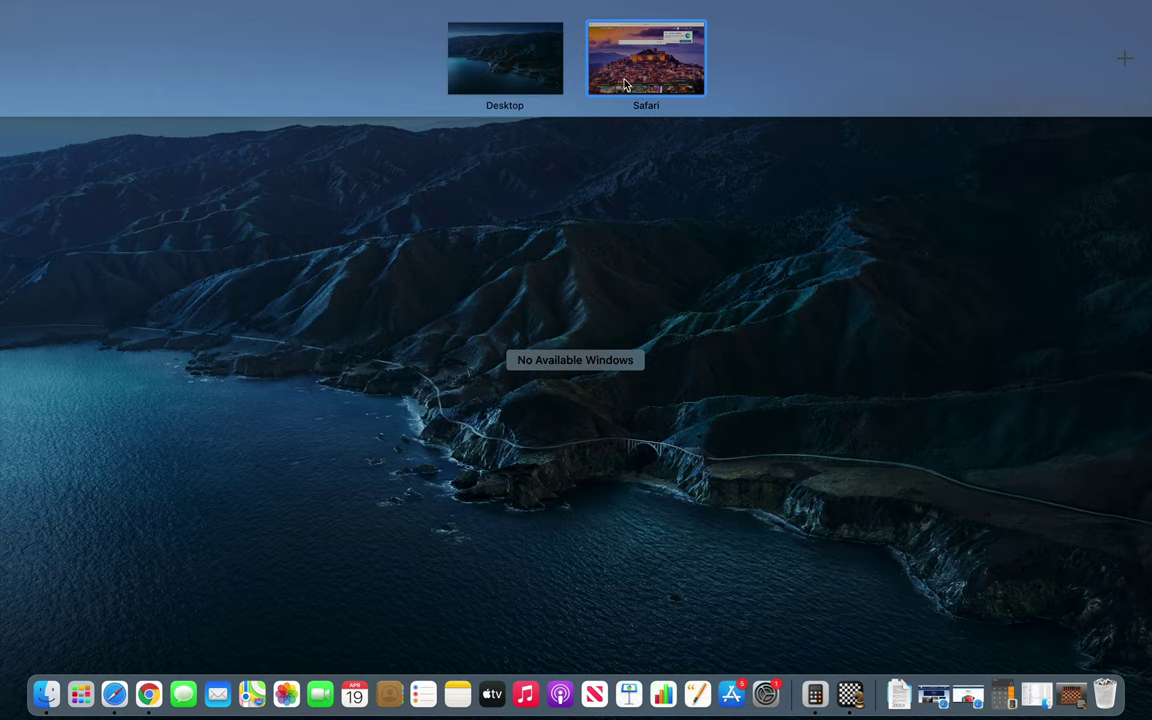
{"action": "mouse_move", "coordinate": [645, 58]}
{"action": "left_click", "coordinate": [533, 71]}
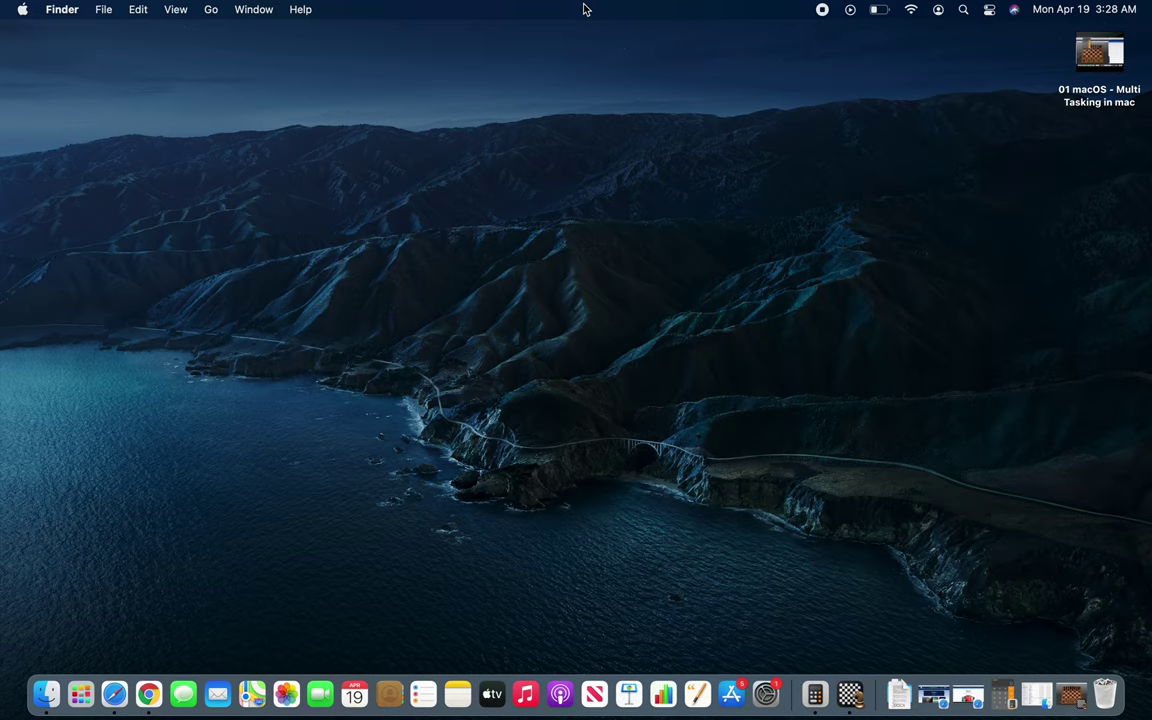
{"action": "key", "text": "ctrl+Up"}
{"action": "left_click", "coordinate": [640, 50]}
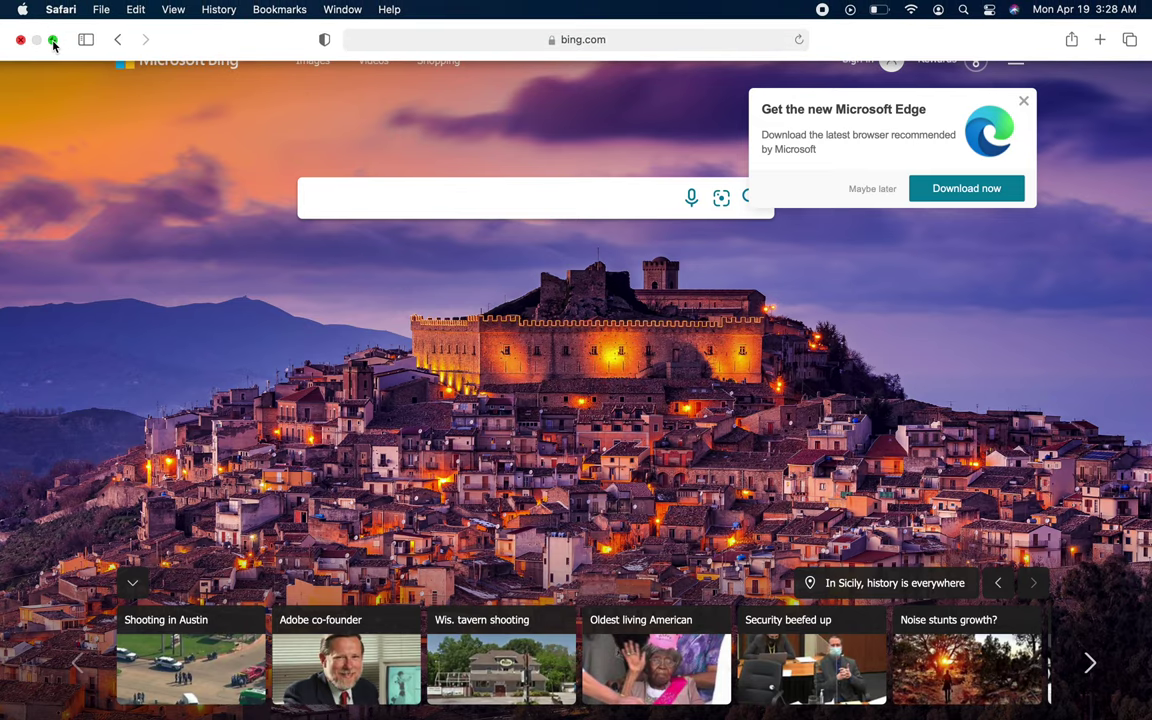
{"action": "left_click", "coordinate": [53, 41]}
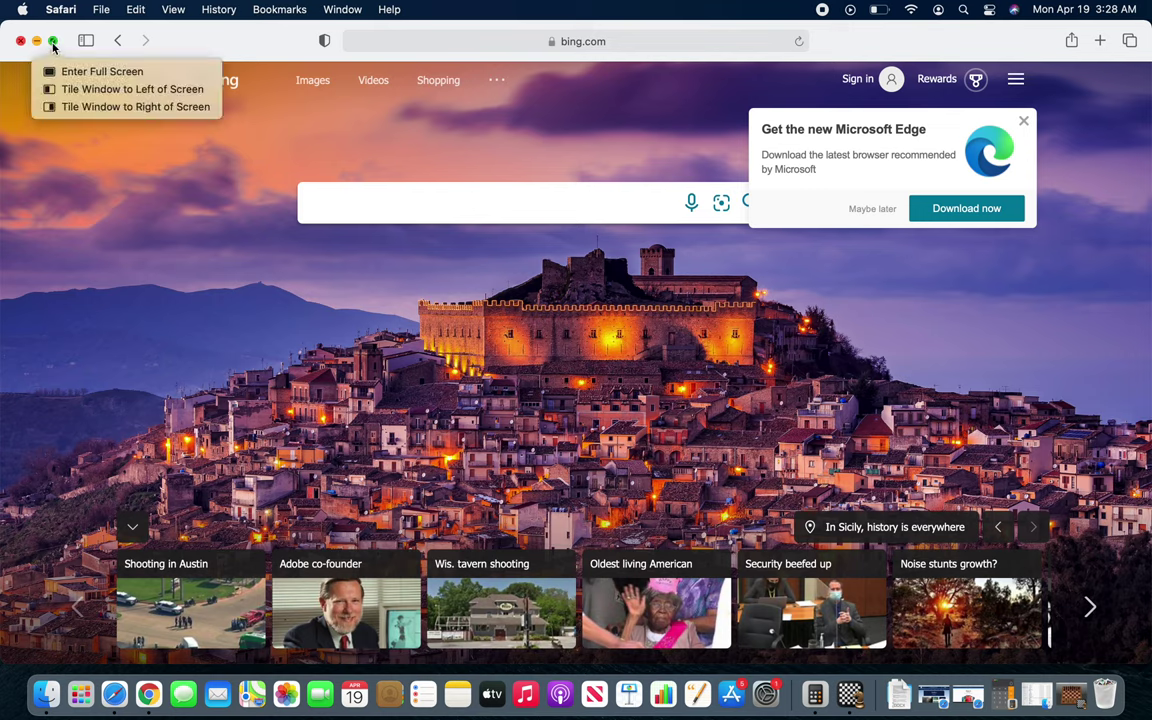
- Tile the Bing window to the right half, end split view, and restore the apple.com window
{"action": "left_click", "coordinate": [92, 106]}
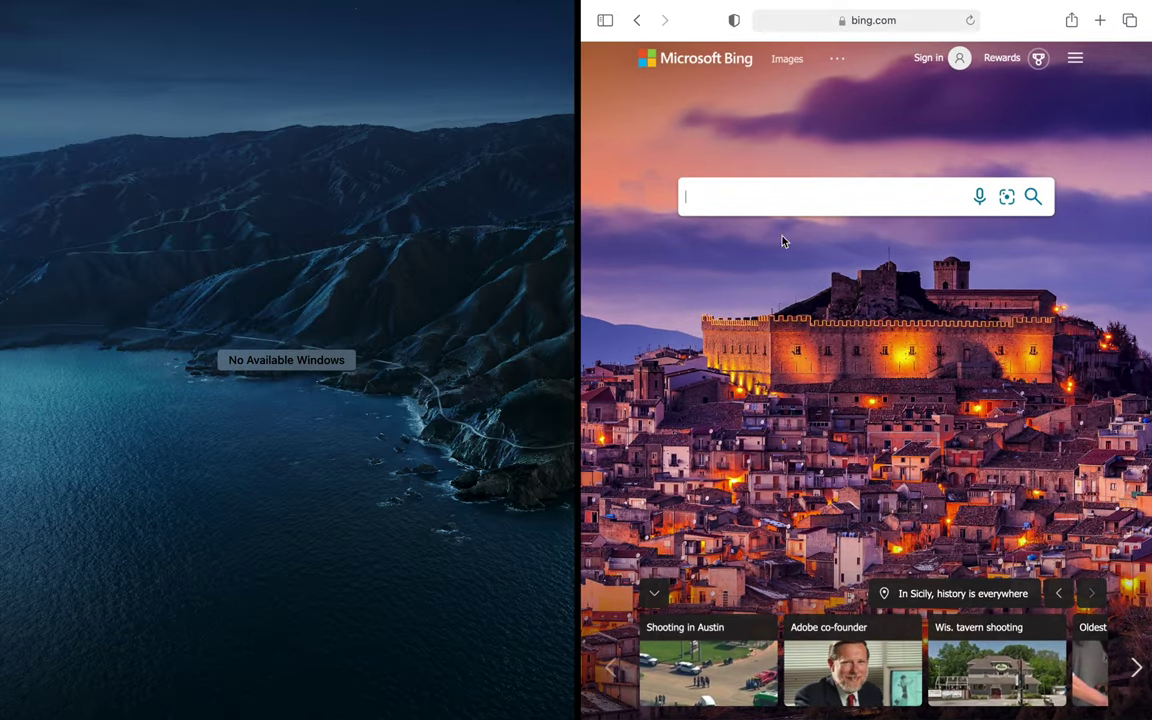
{"action": "left_click", "coordinate": [299, 368]}
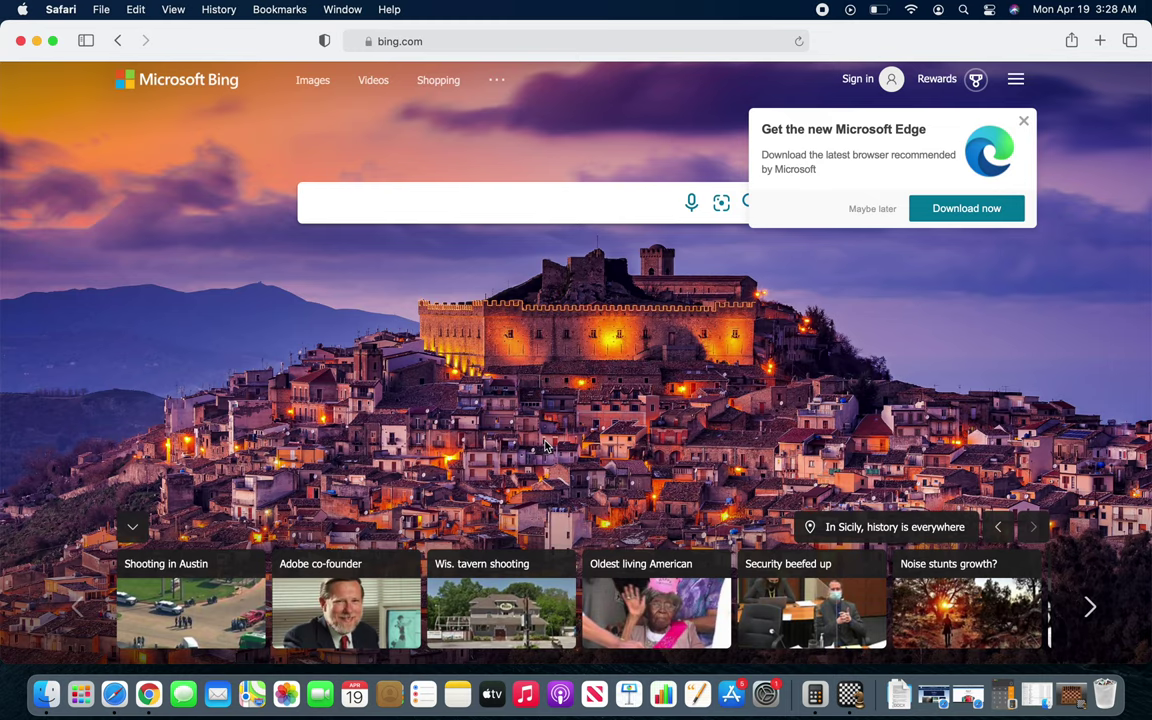
{"action": "left_click", "coordinate": [938, 705]}
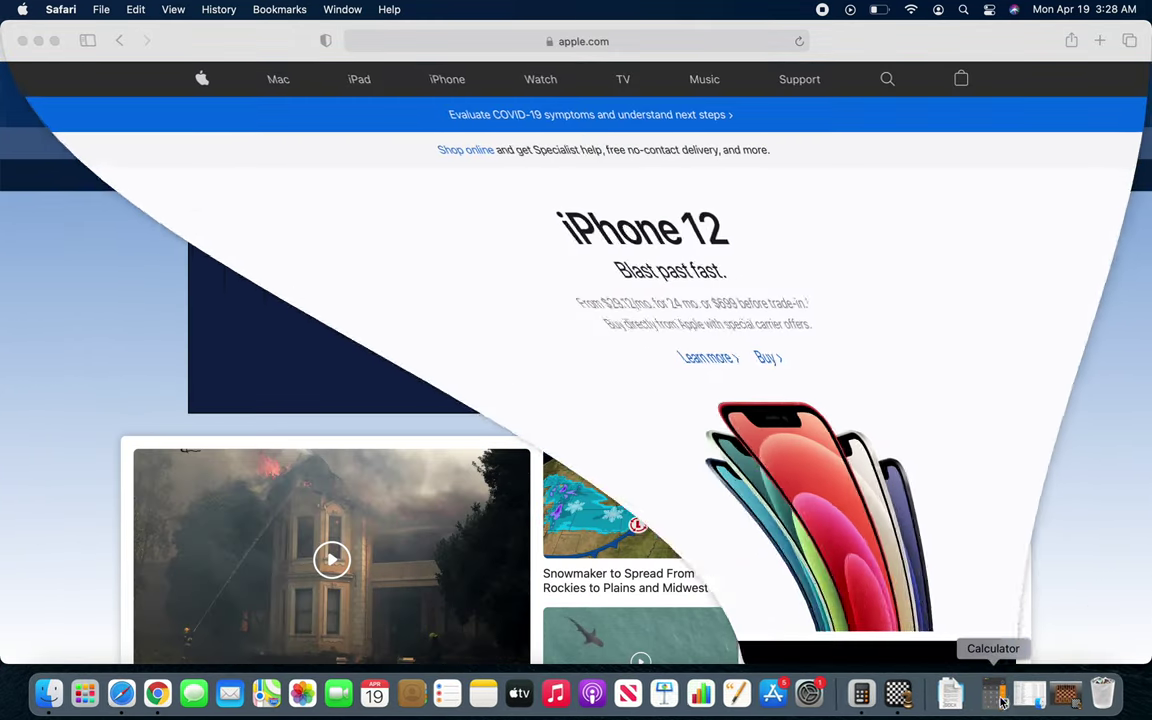
- Restore the minimized browser and Chess windows from the Dock and launch Google Chrome
{"action": "left_click", "coordinate": [990, 700]}
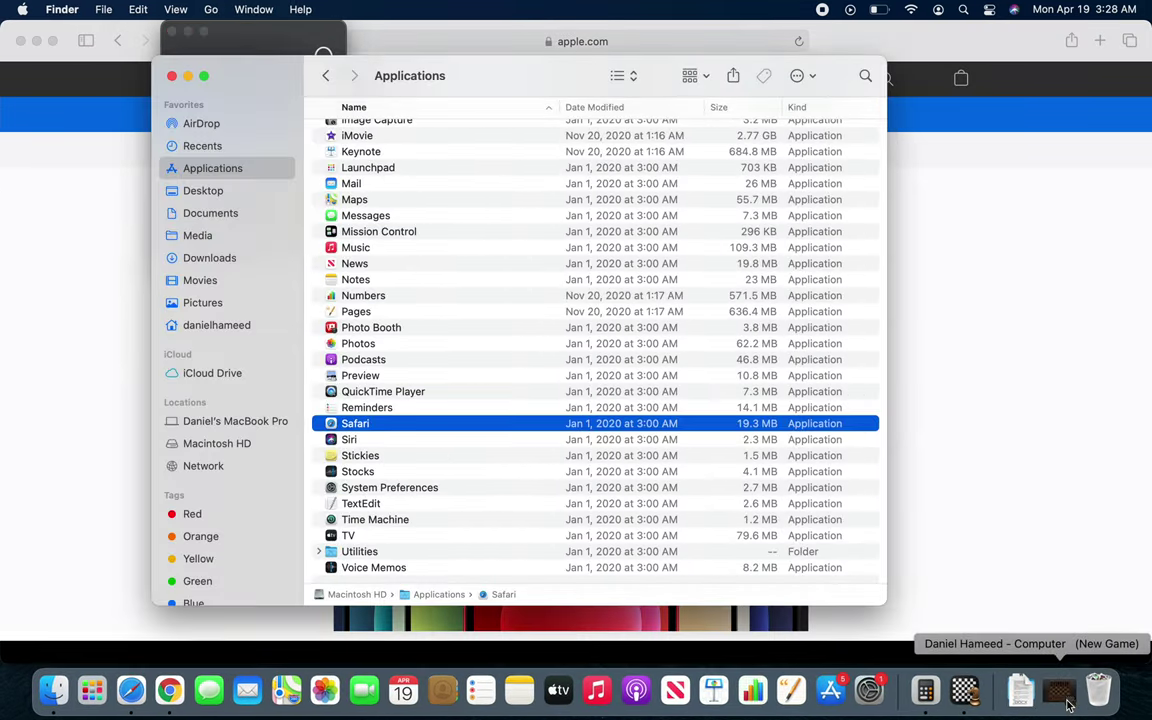
{"action": "left_click", "coordinate": [1060, 692]}
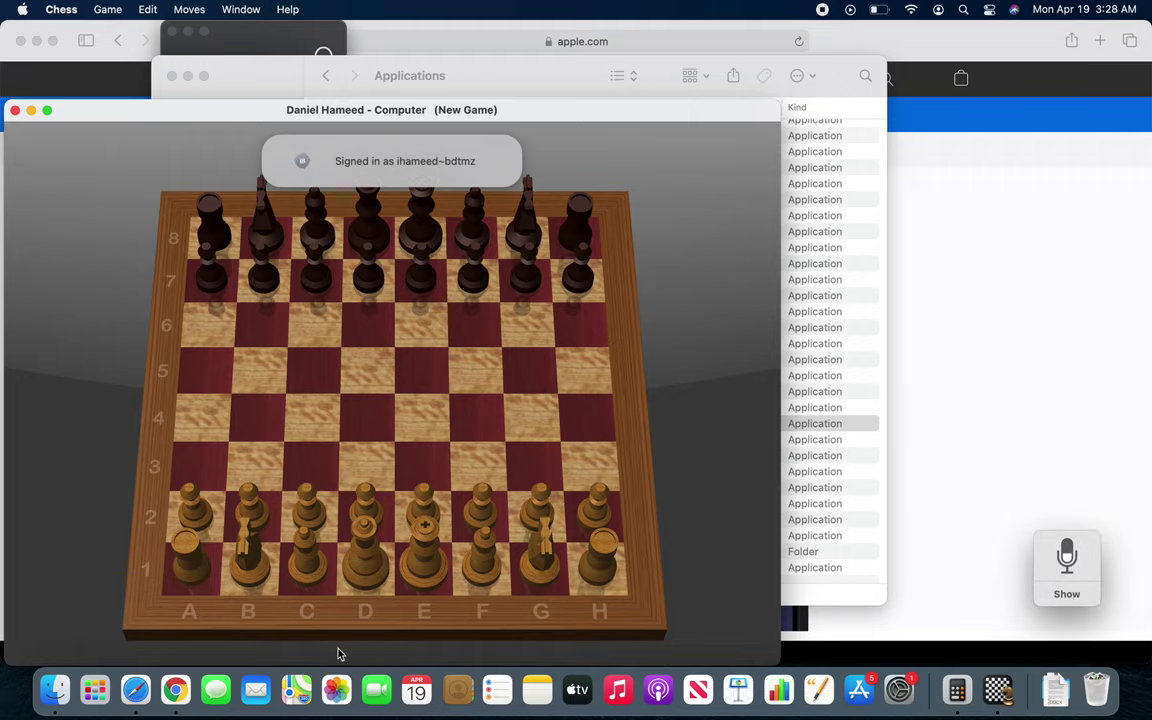
{"action": "left_click", "coordinate": [174, 690]}
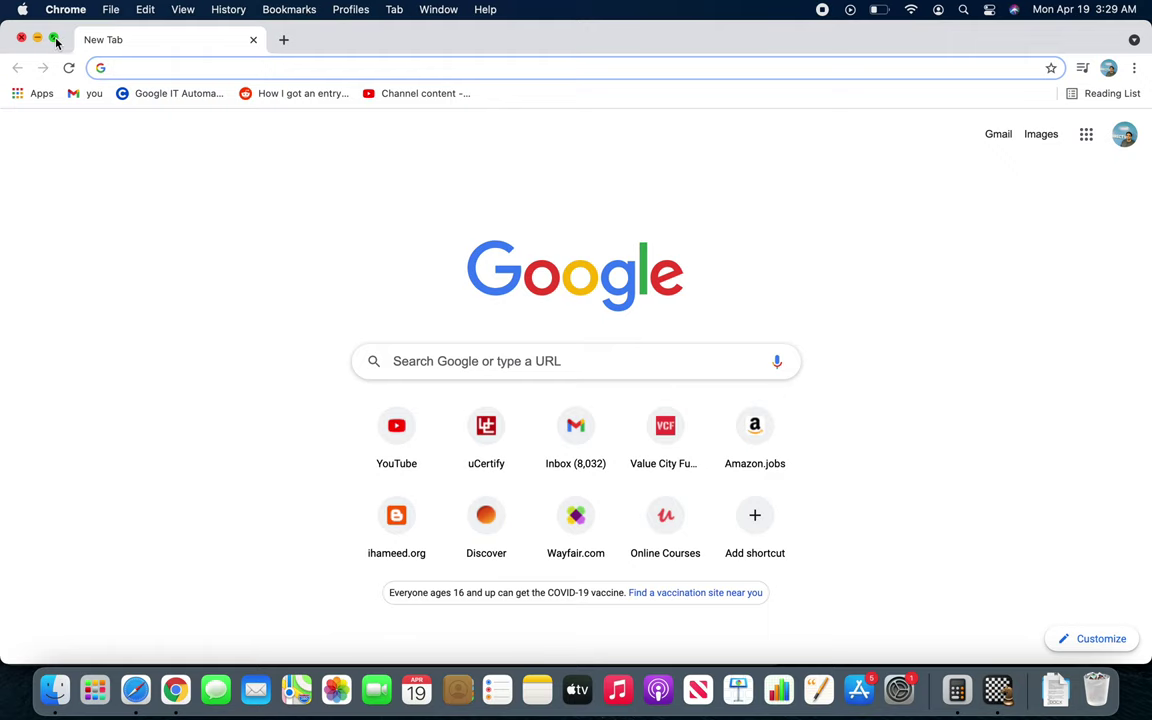
{"action": "mouse_move", "coordinate": [53, 38]}
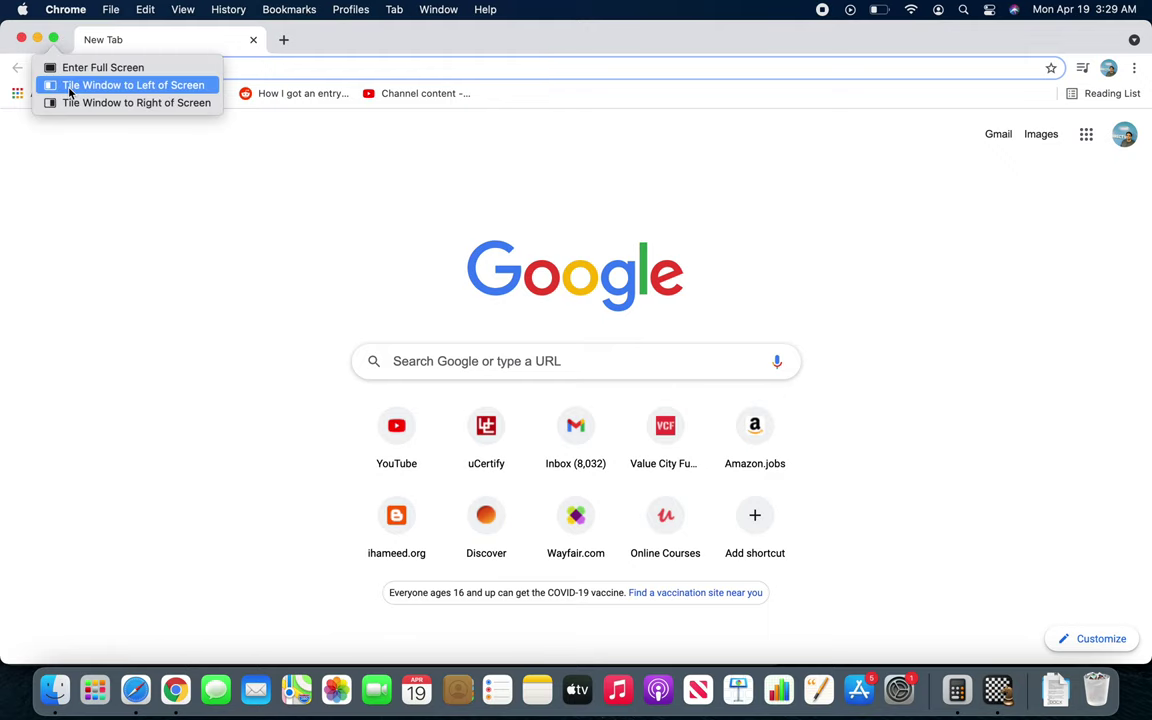
- Split View Chrome's New Tab on the right with Bing Safari on the left, then end it
{"action": "left_click", "coordinate": [72, 103]}
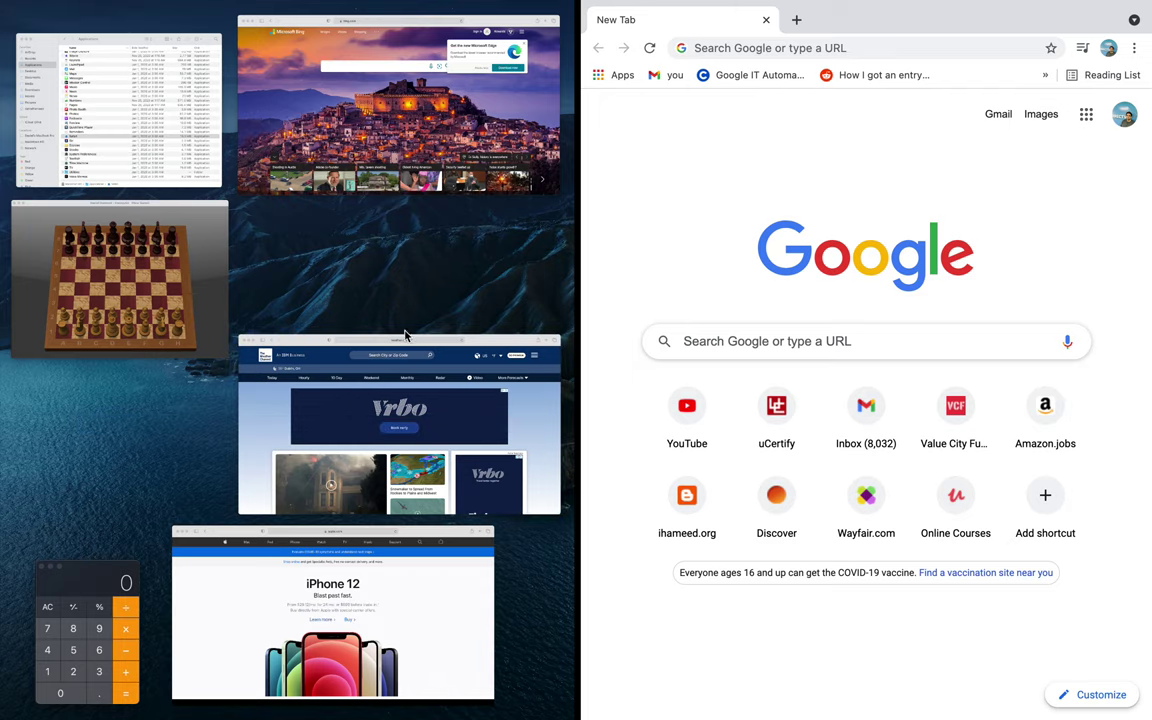
{"action": "left_click", "coordinate": [390, 124]}
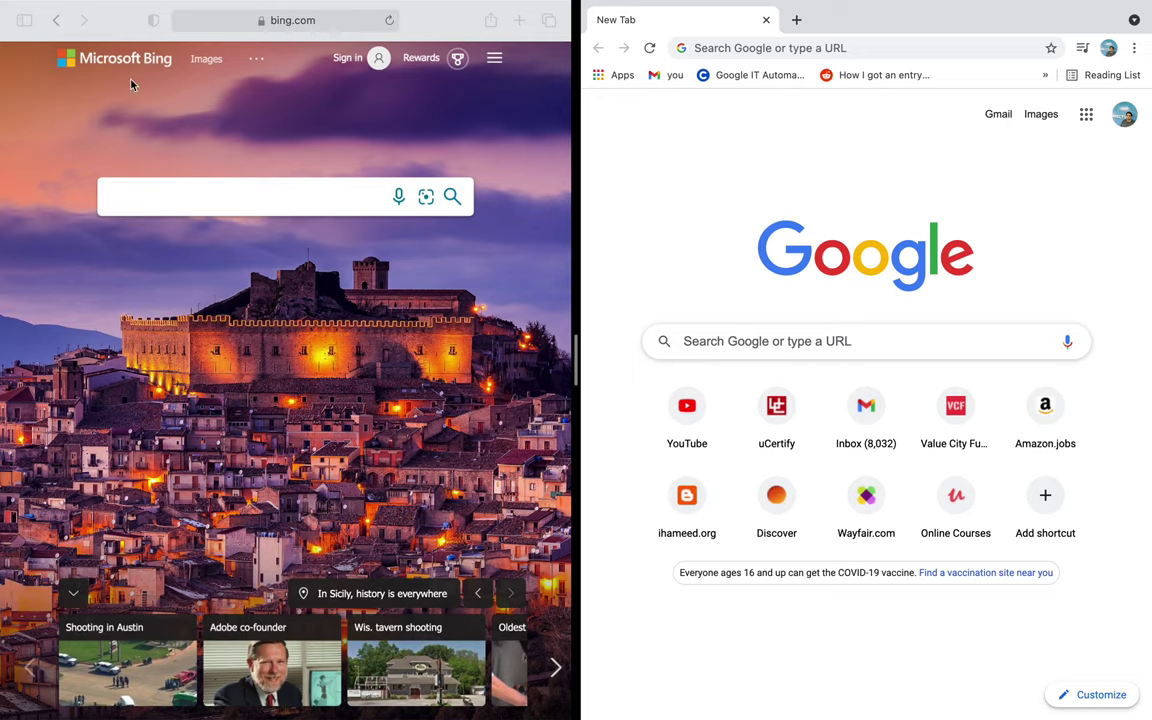
{"action": "mouse_move", "coordinate": [266, 6]}
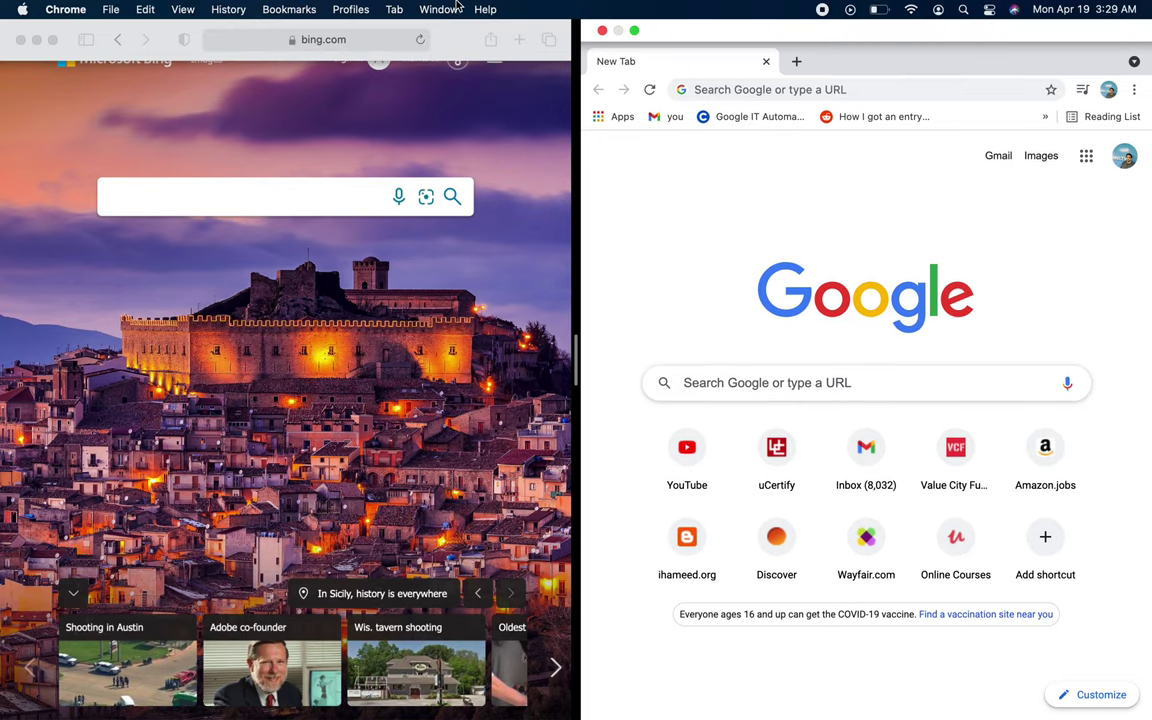
{"action": "mouse_move", "coordinate": [52, 4]}
{"action": "left_click", "coordinate": [53, 40]}
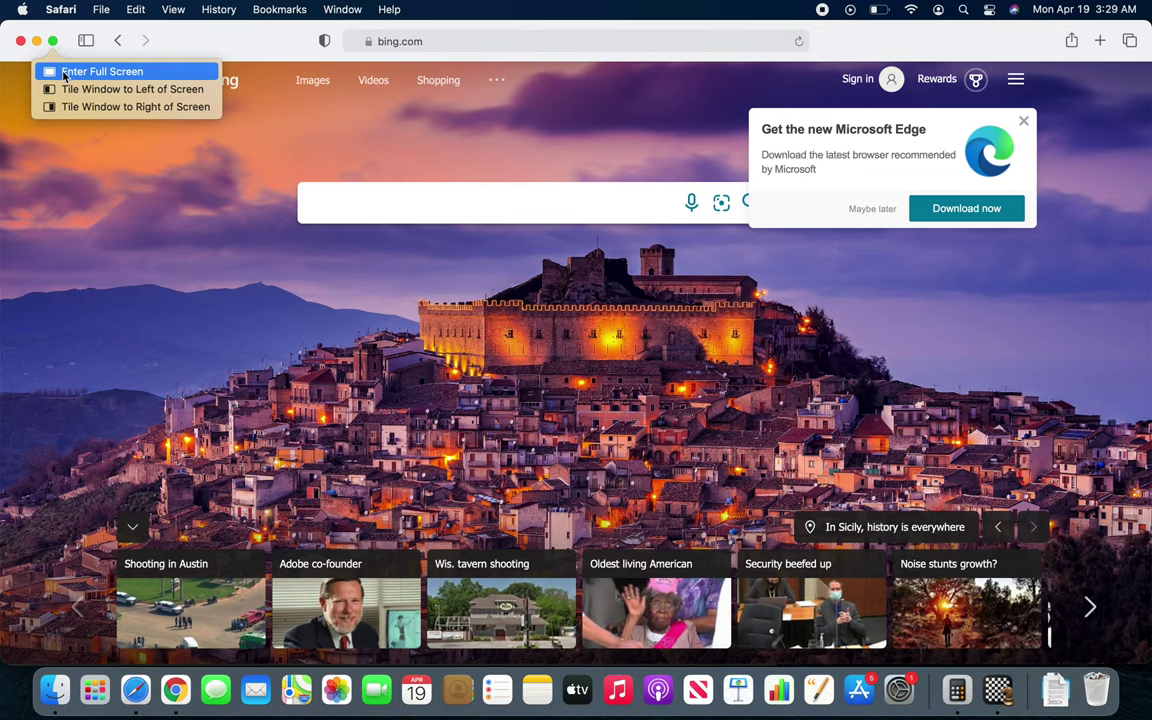
- Make the Bing window full screen, show all spaces in Mission Control, and move to Chrome's space
{"action": "left_click", "coordinate": [80, 71]}
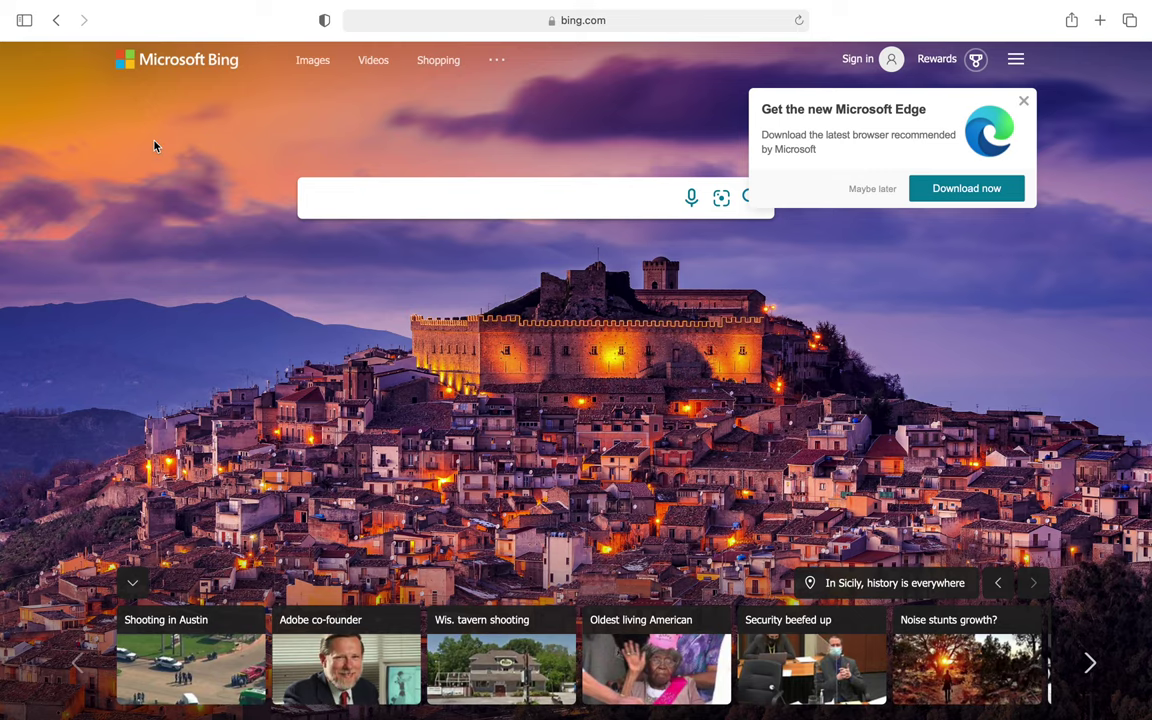
{"action": "mouse_move", "coordinate": [313, 6]}
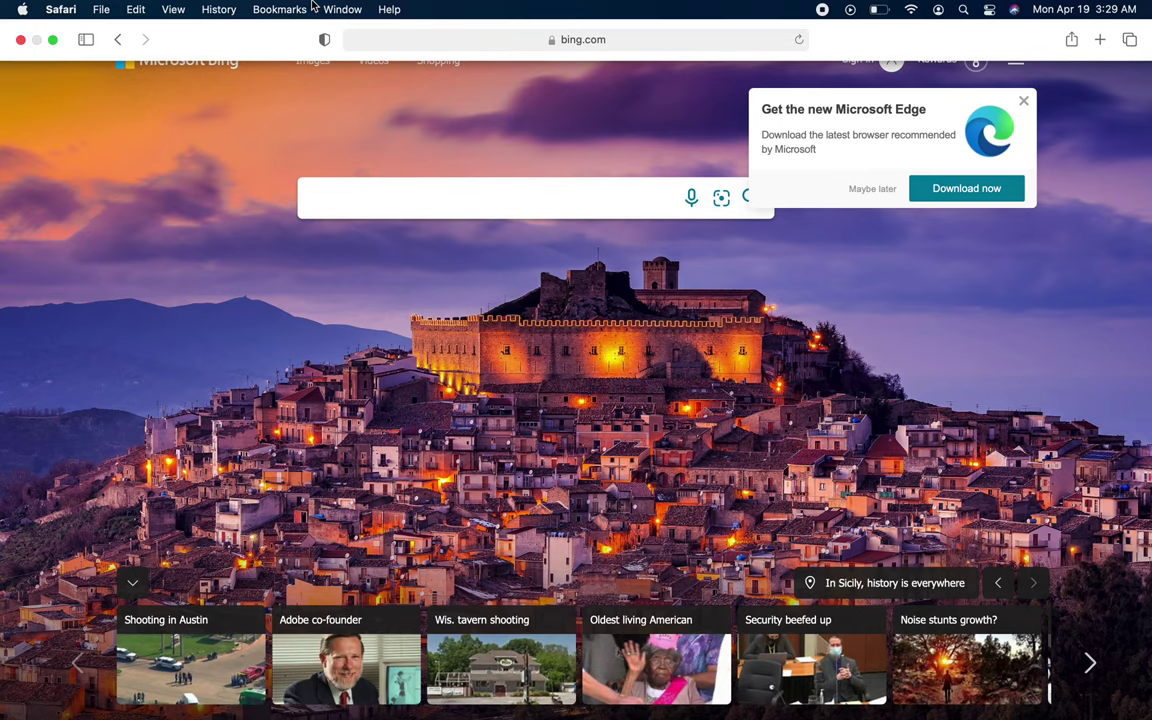
{"action": "key", "text": "ctrl+Up"}
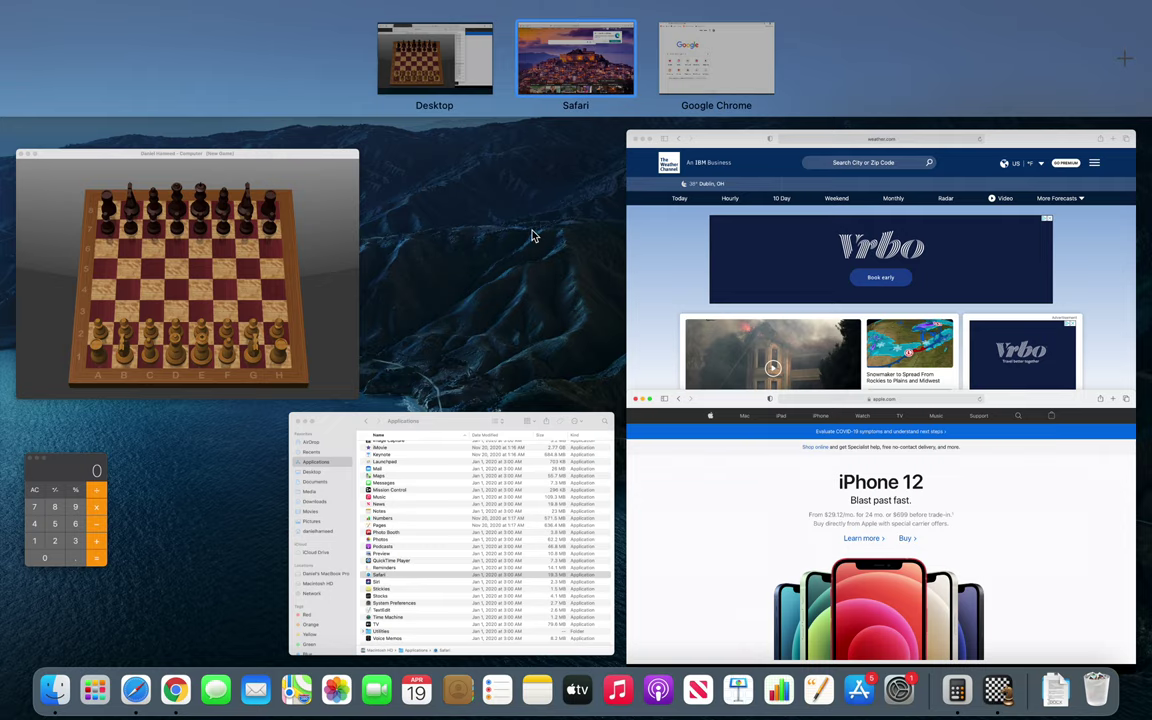
{"action": "key", "text": "ctrl+Right"}
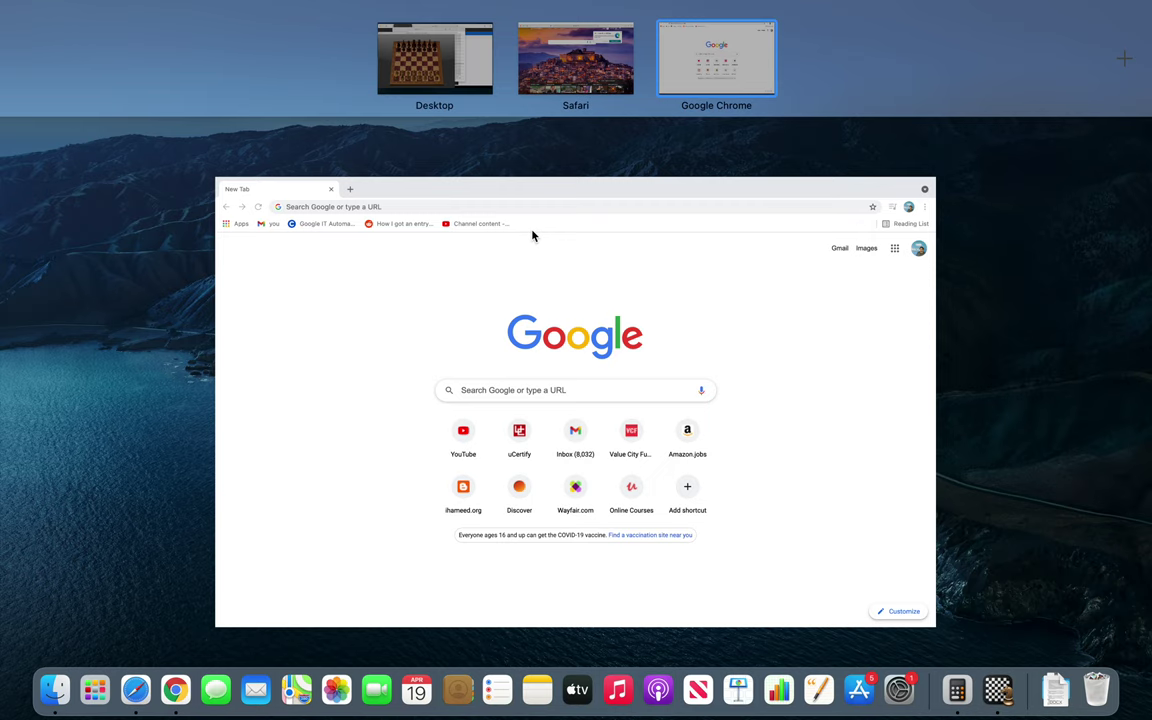
- Go to the Desktop space with apple.com, then cycle through the Bing, Chrome and Bing spaces
{"action": "key", "text": "ctrl+Left"}
{"action": "key", "text": "ctrl+Left"}
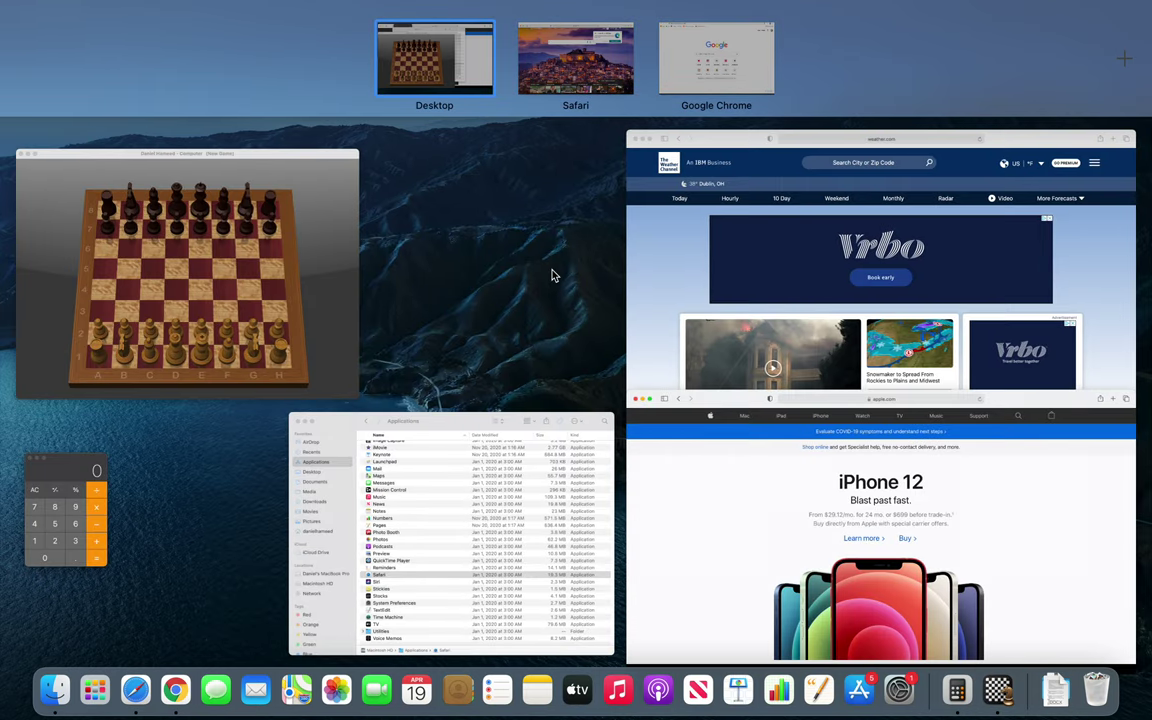
{"action": "left_click", "coordinate": [453, 192]}
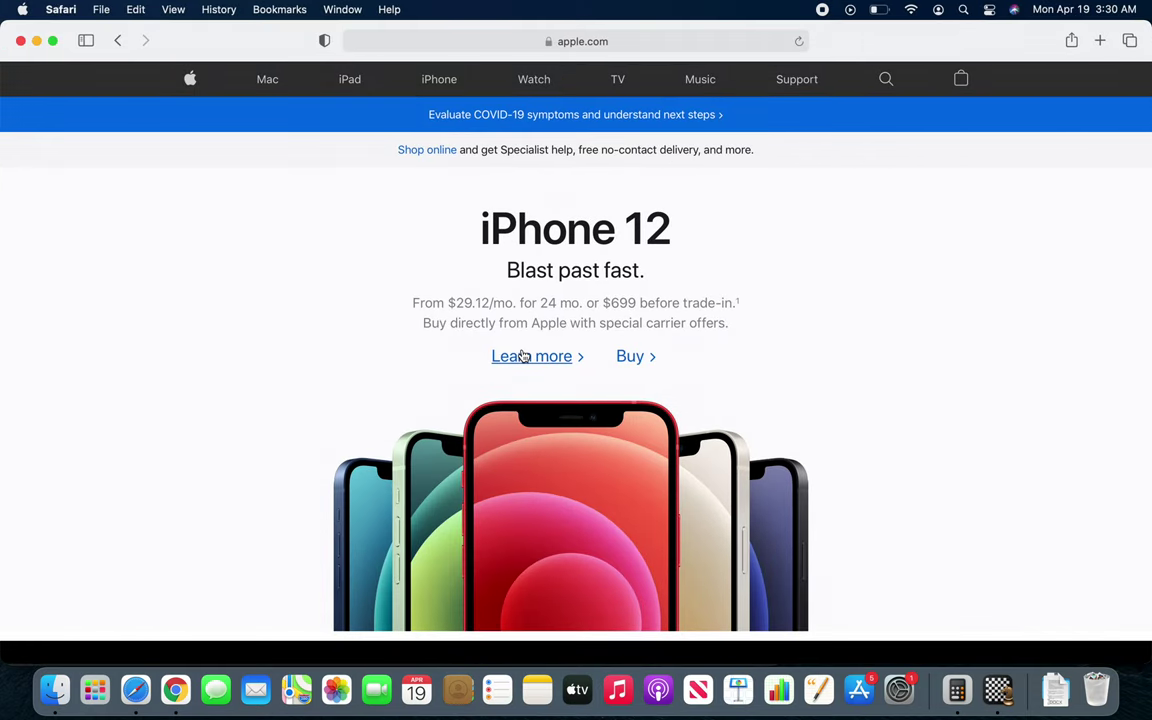
{"action": "key", "text": "ctrl+Right"}
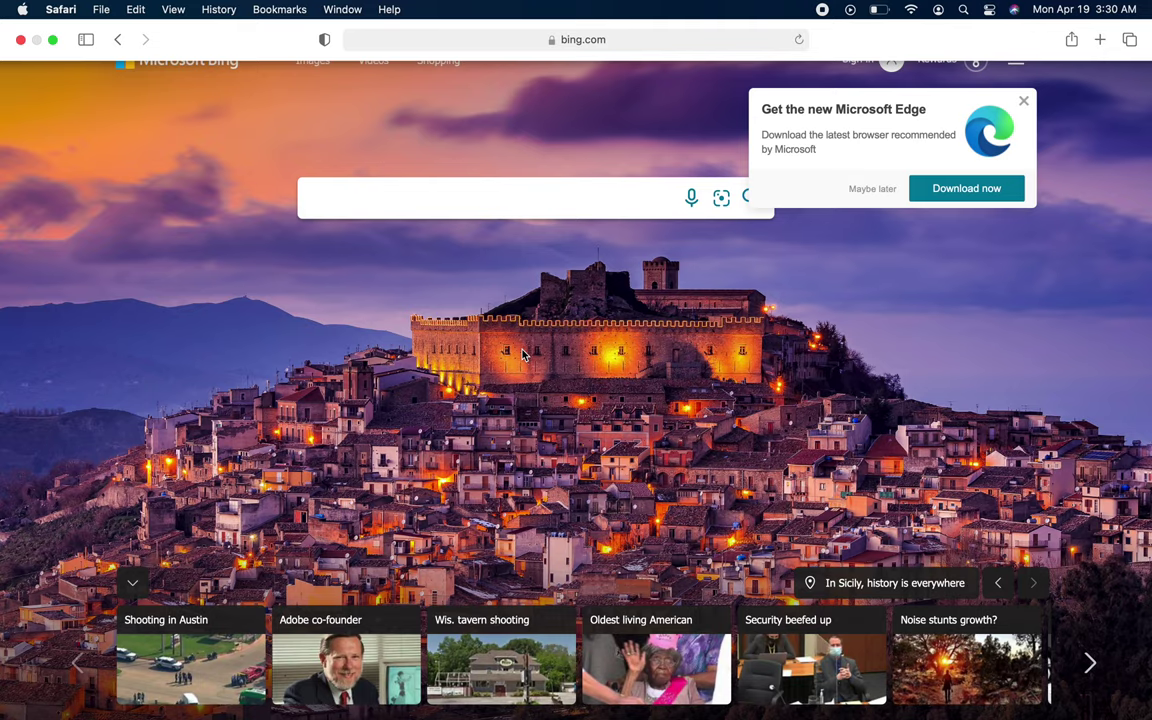
{"action": "key", "text": "ctrl+Right"}
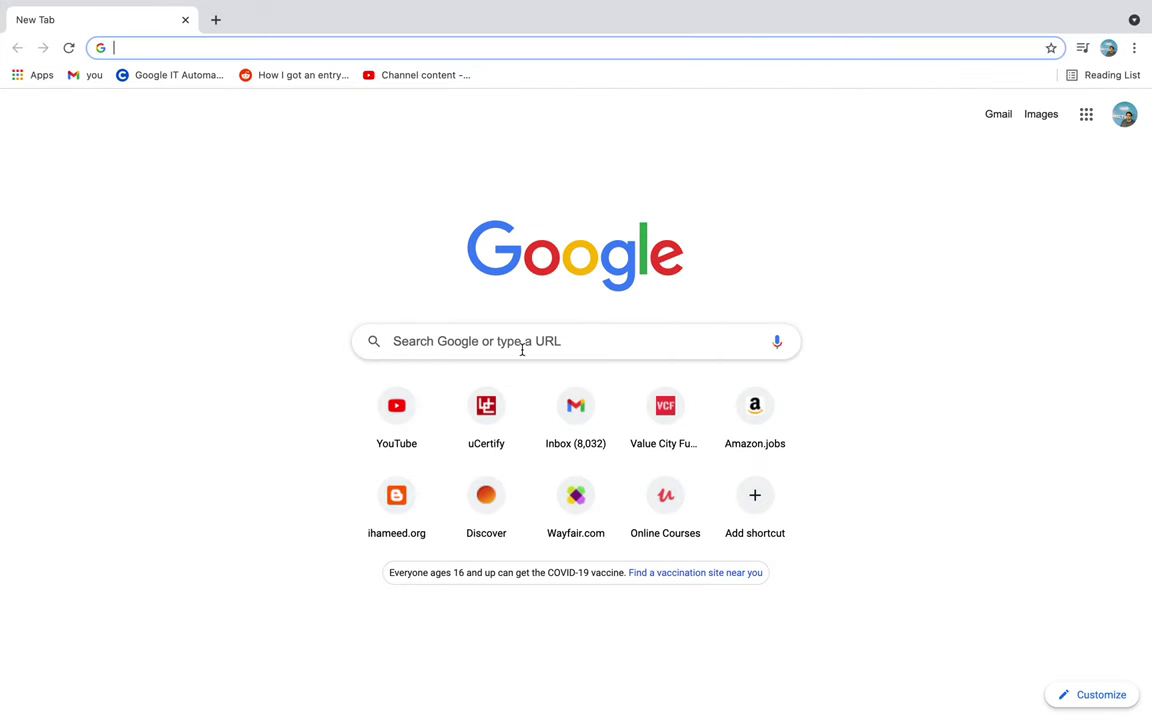
{"action": "key", "text": "ctrl+Left"}
{"action": "key", "text": "ctrl+Left"}
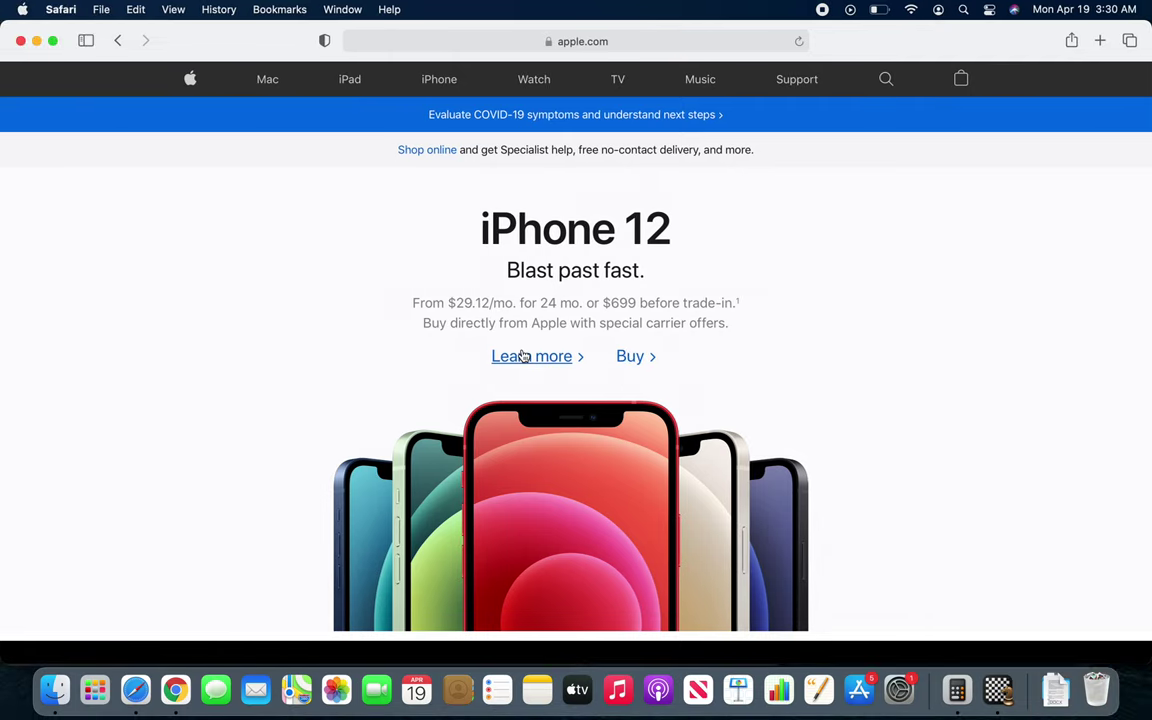